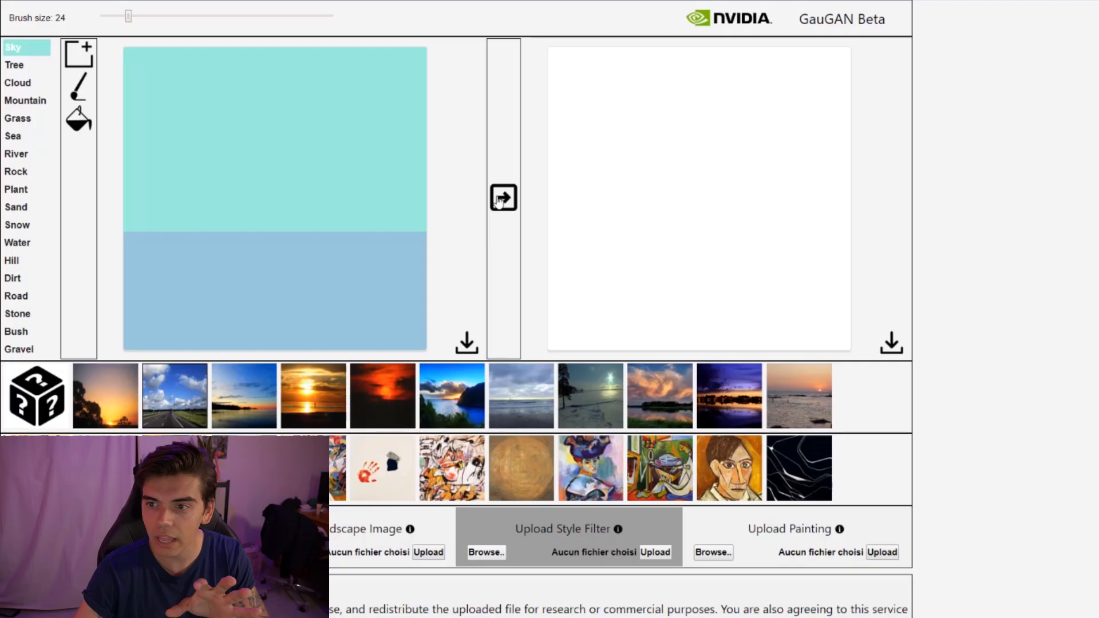
# Render the default sky-and-sea map and outline a rock formation on each side of the canvas with a size 56 brush
pyautogui.click(504, 197)
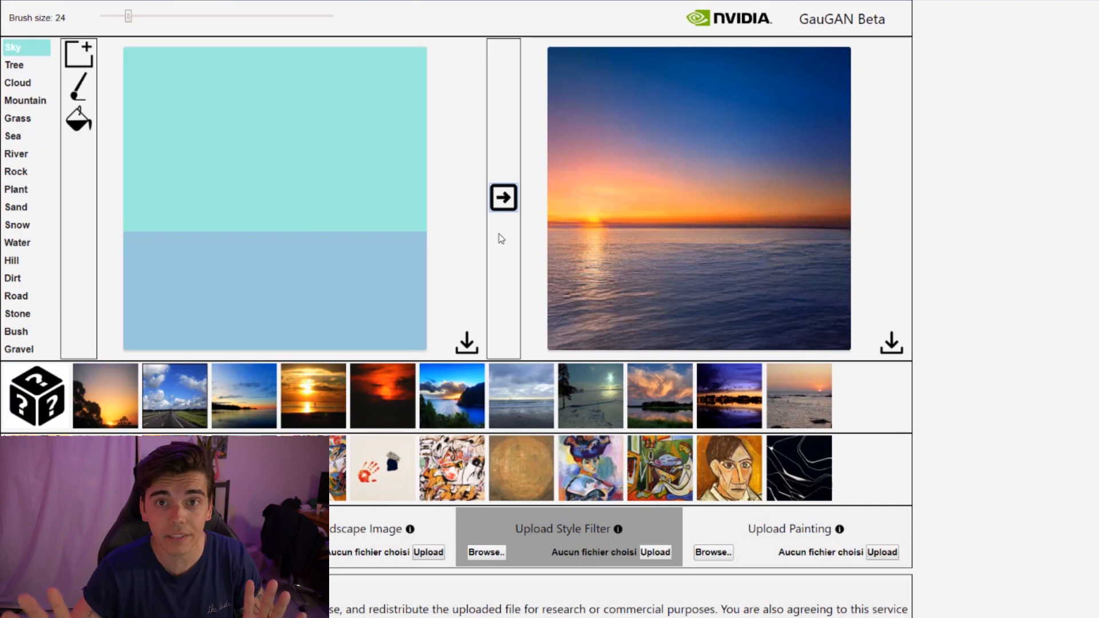
pyautogui.click(25, 171)
pyautogui.click(70, 94)
pyautogui.moveTo(132, 22); pyautogui.dragTo(167, 23)
pyautogui.moveTo(389, 138)
pyautogui.mouseDown()
pyautogui.moveTo(348, 150)
pyautogui.moveTo(324, 201)
pyautogui.moveTo(282, 241)
pyautogui.moveTo(327, 264)
pyautogui.moveTo(419, 262)
pyautogui.moveTo(425, 181)
pyautogui.moveTo(404, 155)
pyautogui.mouseUp()
pyautogui.moveTo(145, 136)
pyautogui.mouseDown()
pyautogui.moveTo(196, 259)
pyautogui.moveTo(122, 256)
pyautogui.mouseUp()
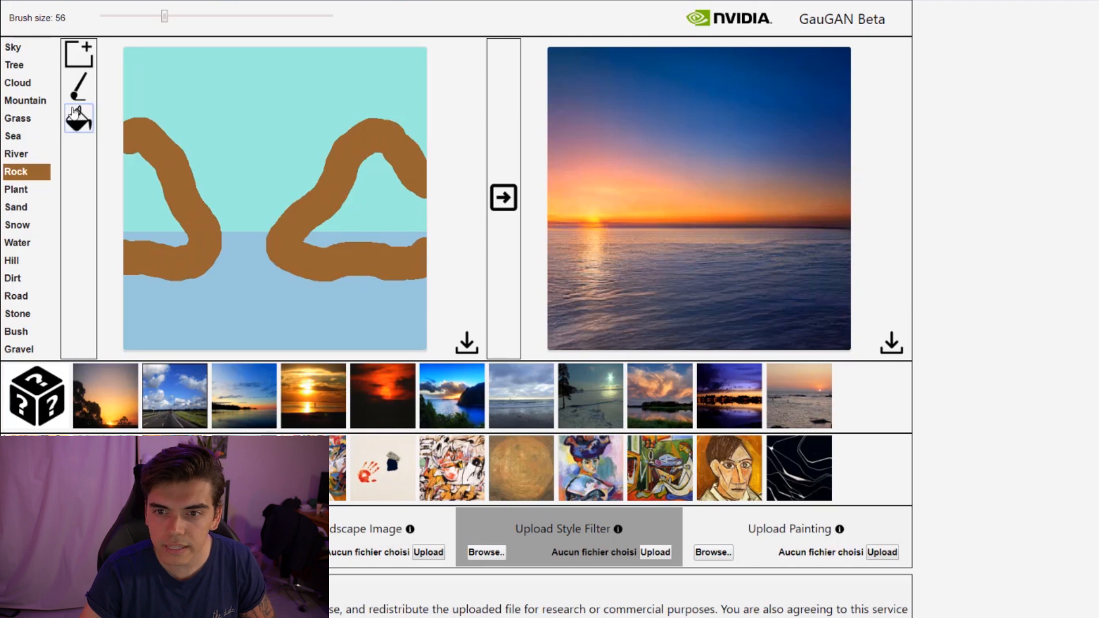
# Fill the interiors of both outlined formations with Rock and render the landscape
pyautogui.click(139, 228)
pyautogui.click(156, 236)
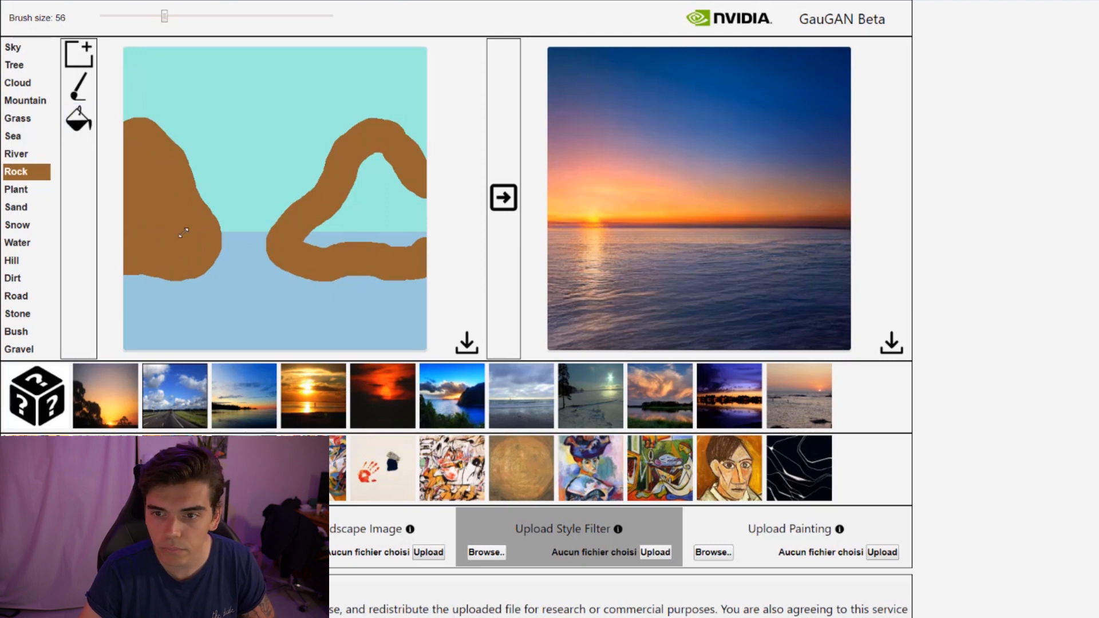
pyautogui.click(392, 221)
pyautogui.click(384, 240)
pyautogui.click(502, 198)
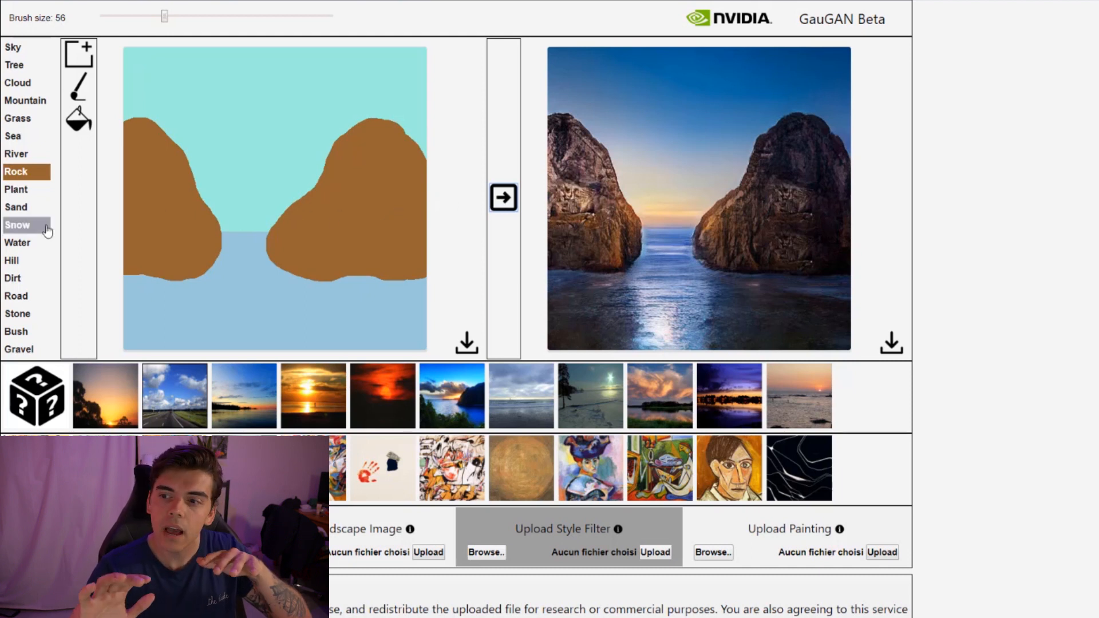
# Paint a strip of Sand along the canvas's lower edge and apply the cloudy blue-sky road style to the landscape
pyautogui.click(28, 211)
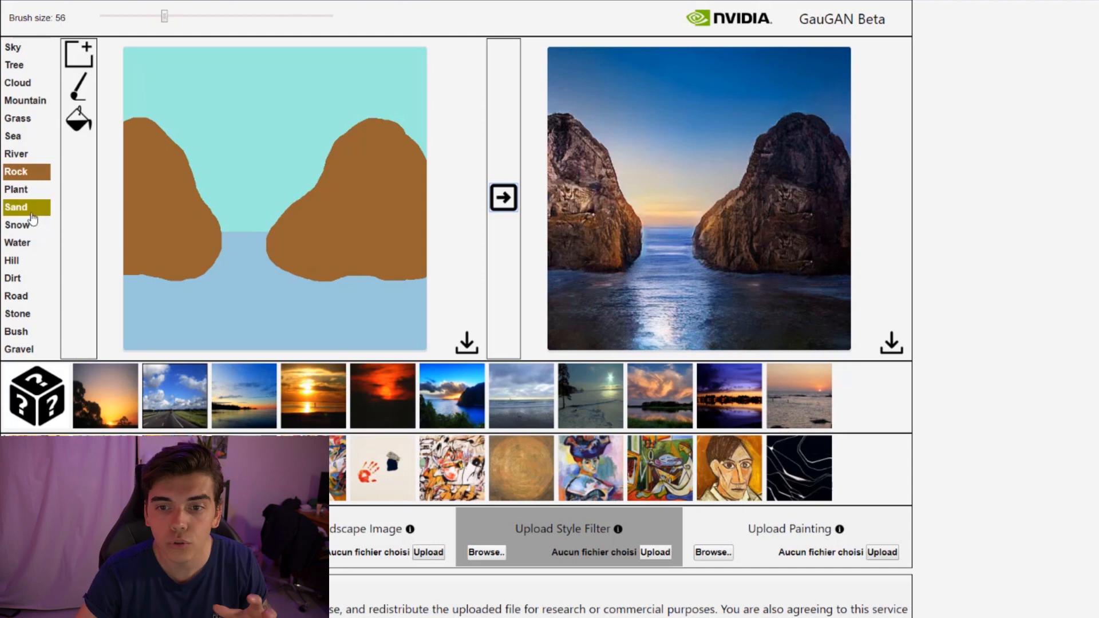
pyautogui.click(78, 93)
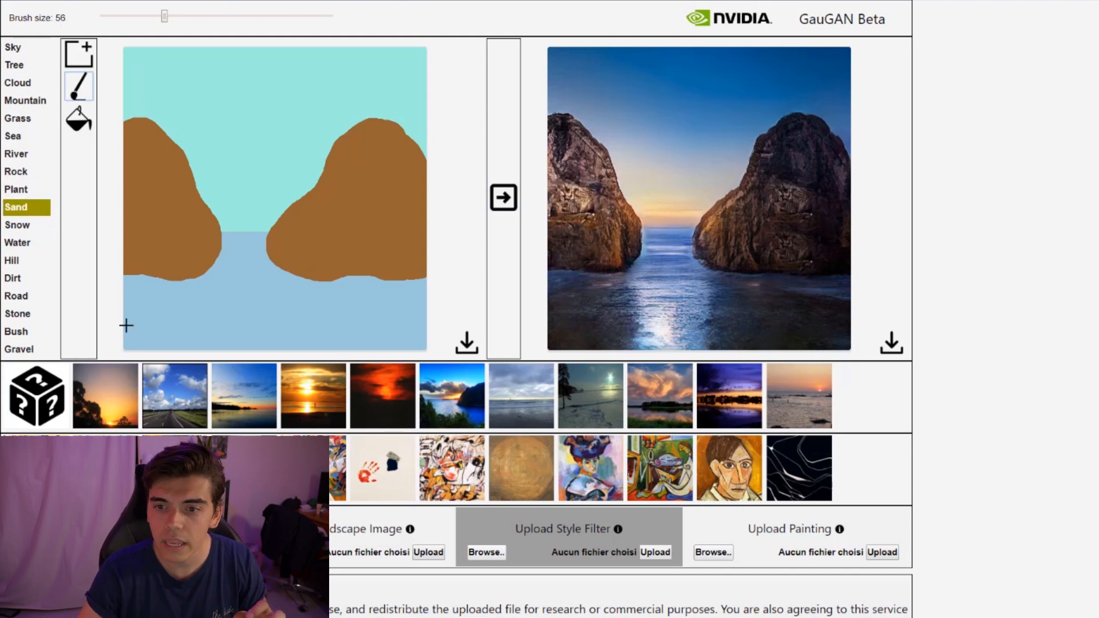
pyautogui.moveTo(127, 326)
pyautogui.mouseDown()
pyautogui.moveTo(176, 350)
pyautogui.moveTo(227, 338)
pyautogui.moveTo(356, 345)
pyautogui.moveTo(425, 316)
pyautogui.moveTo(425, 348)
pyautogui.mouseUp()
pyautogui.moveTo(285, 343); pyautogui.dragTo(124, 311)
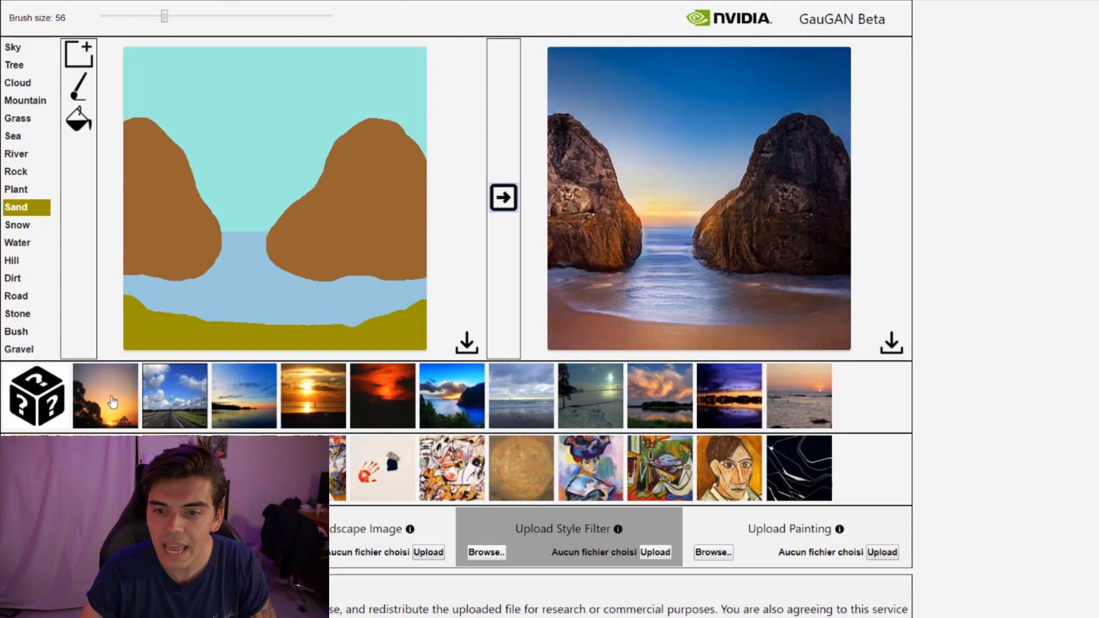
pyautogui.click(169, 391)
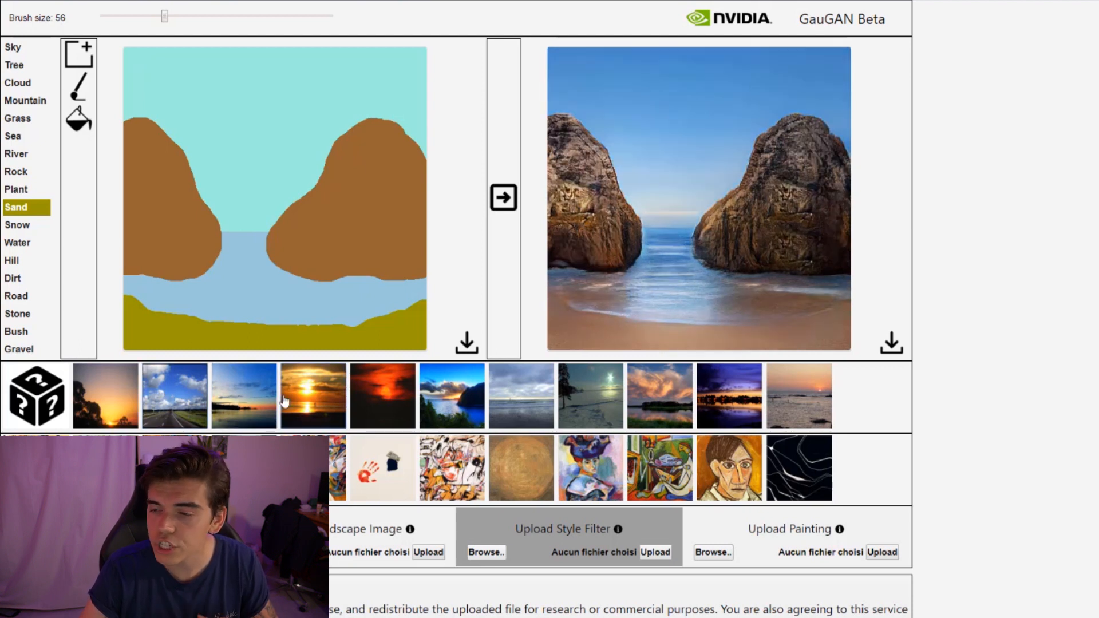
pyautogui.moveTo(284, 401)
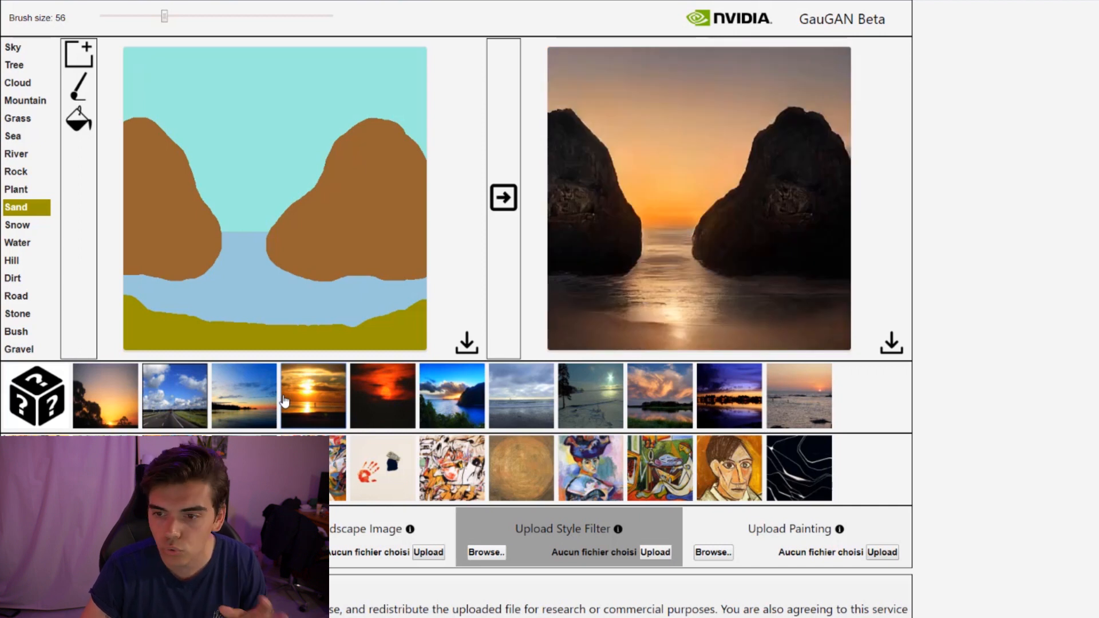
# Start a new canvas and upload pexels-photo-414171.jpeg as the landscape image to generate a segmentation map
pyautogui.click(80, 55)
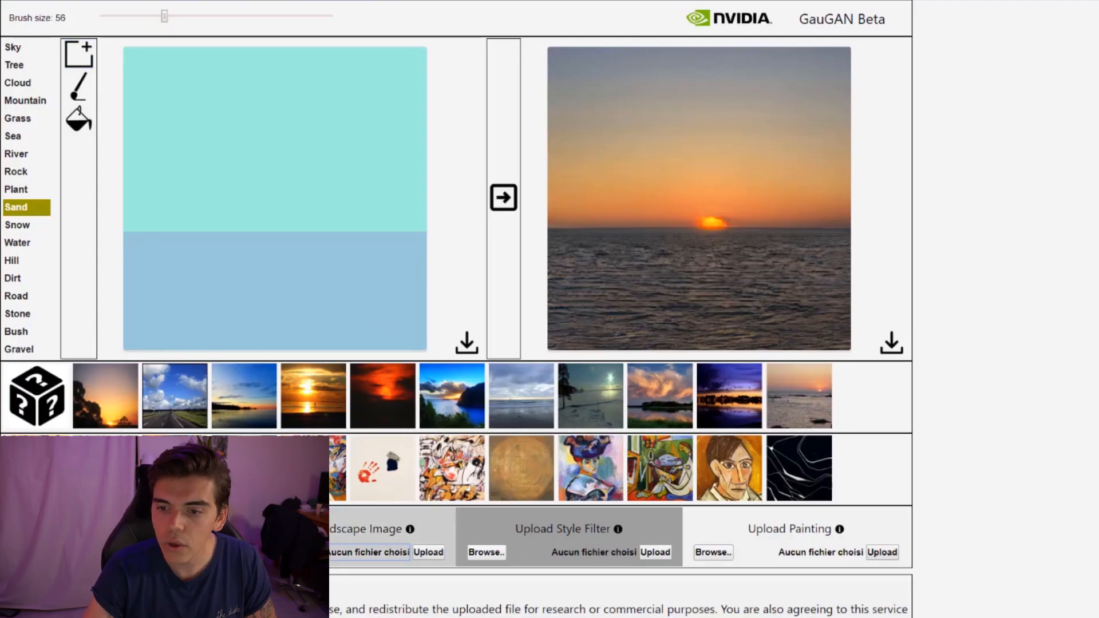
pyautogui.click(369, 552)
pyautogui.scroll(-1, 362, 246)
pyautogui.doubleClick(527, 222)
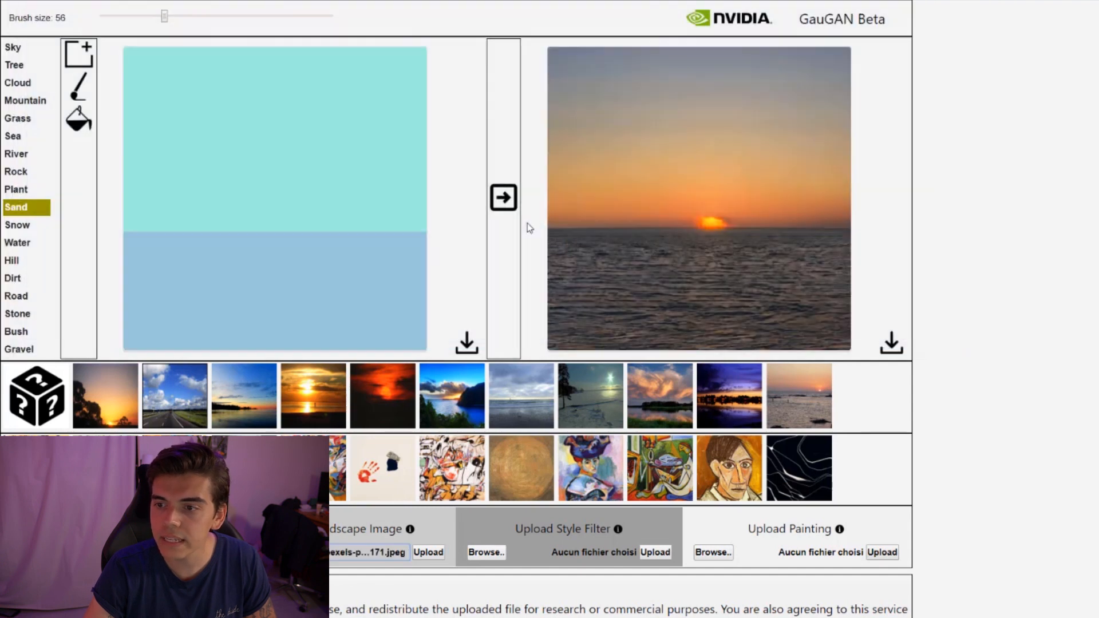
pyautogui.click(439, 558)
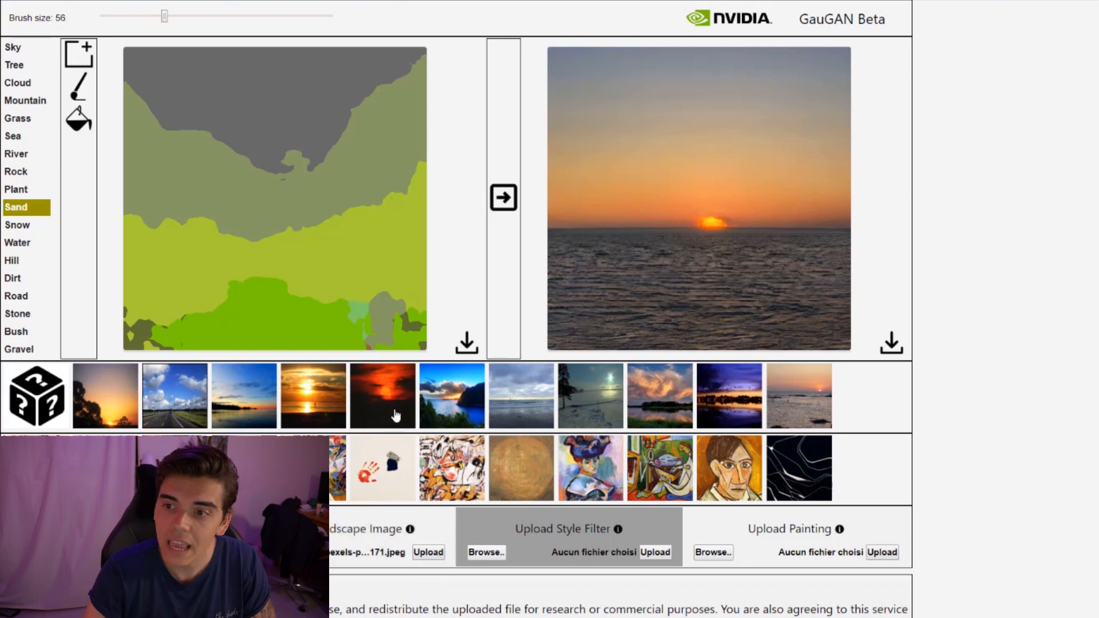
# Render the uploaded photo's segmentation map and apply the golden sunset-over-water style
pyautogui.click(498, 196)
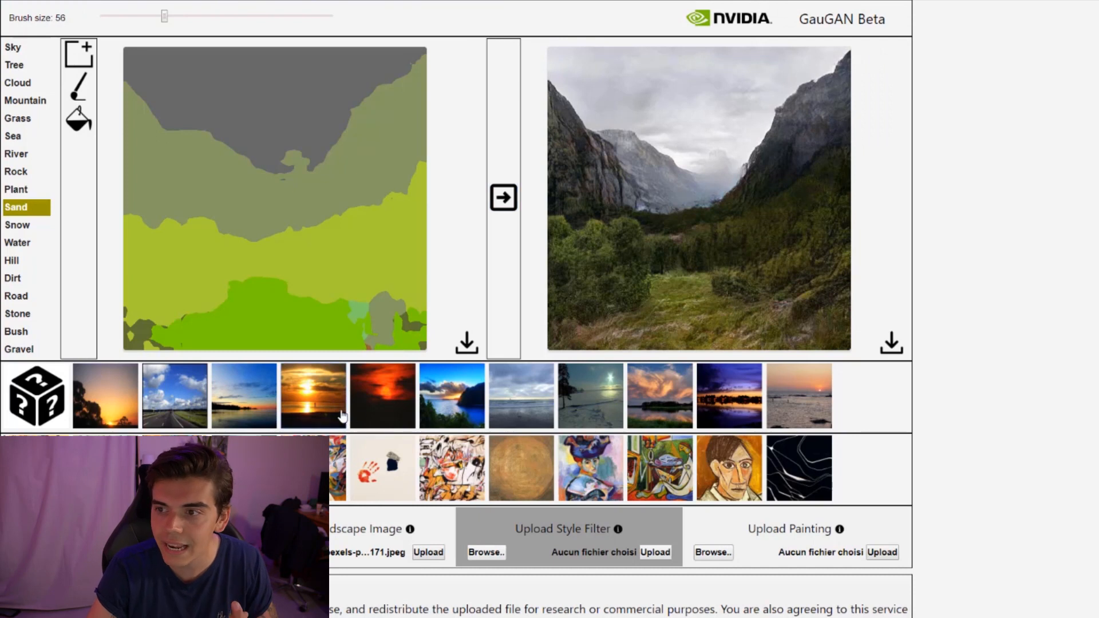
pyautogui.click(342, 416)
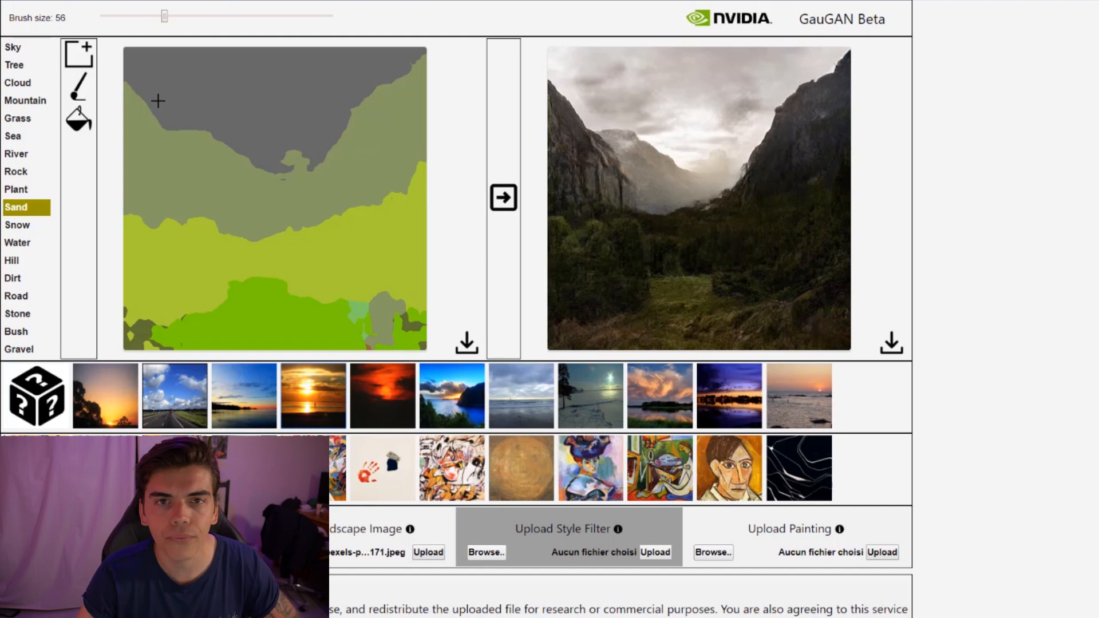
# On a new canvas, fill the area below the horizon with Grass and render it with the cloudy blue-sky road style
pyautogui.click(69, 58)
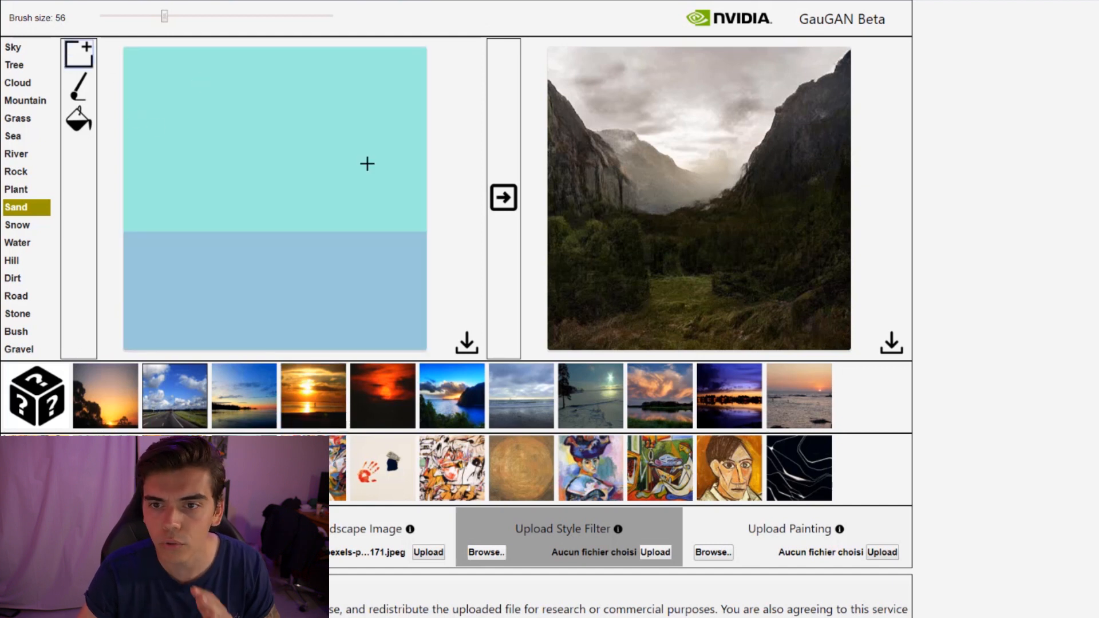
pyautogui.click(504, 198)
pyautogui.click(17, 118)
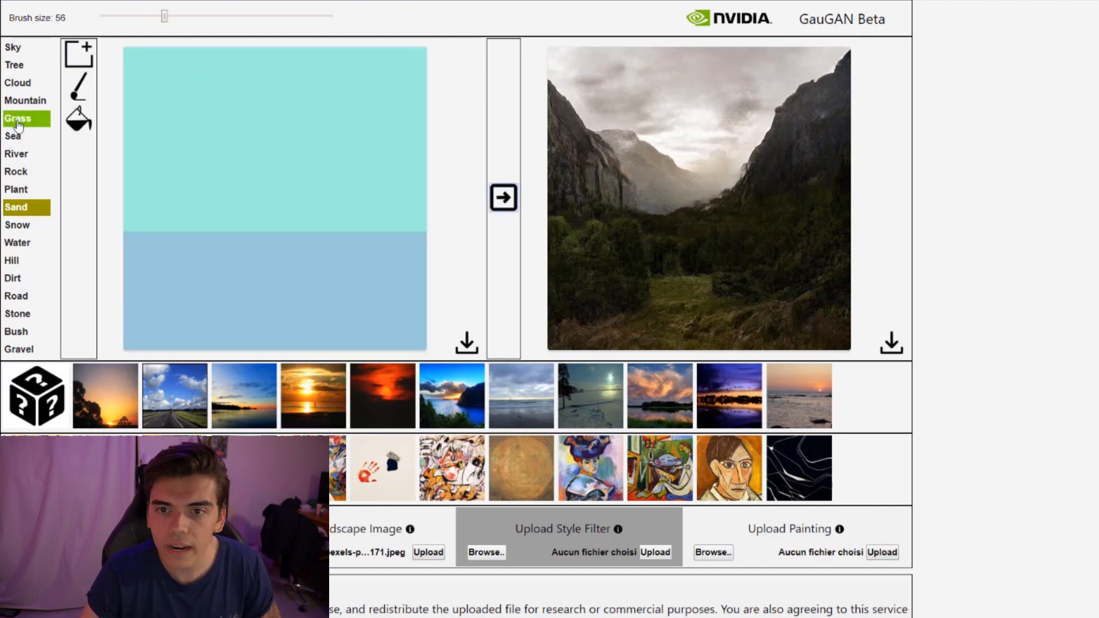
pyautogui.click(81, 123)
pyautogui.click(180, 307)
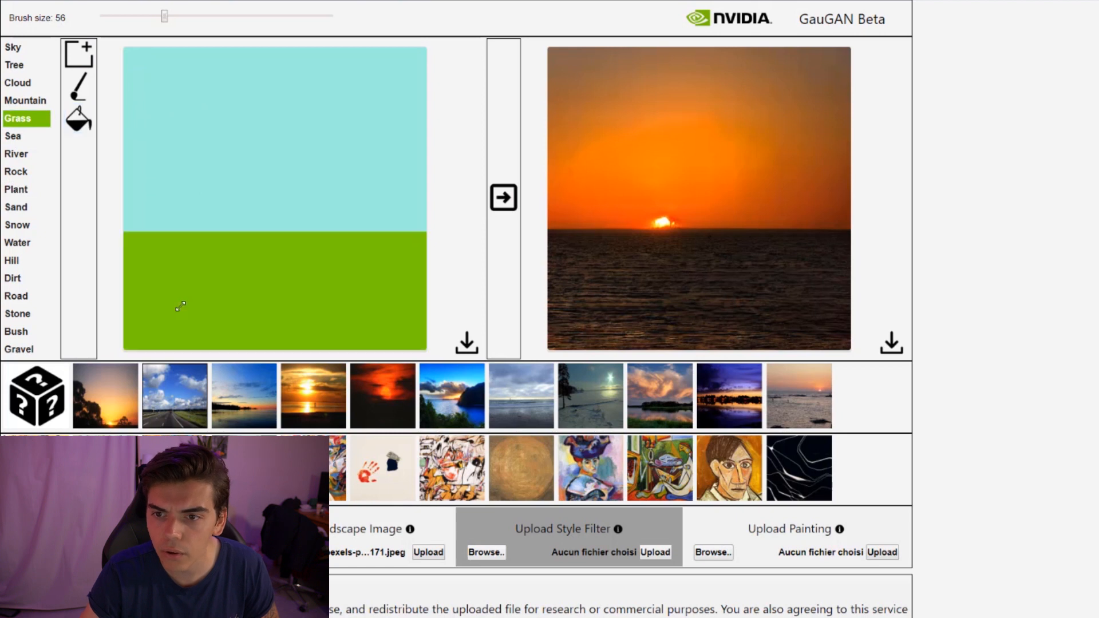
pyautogui.click(506, 200)
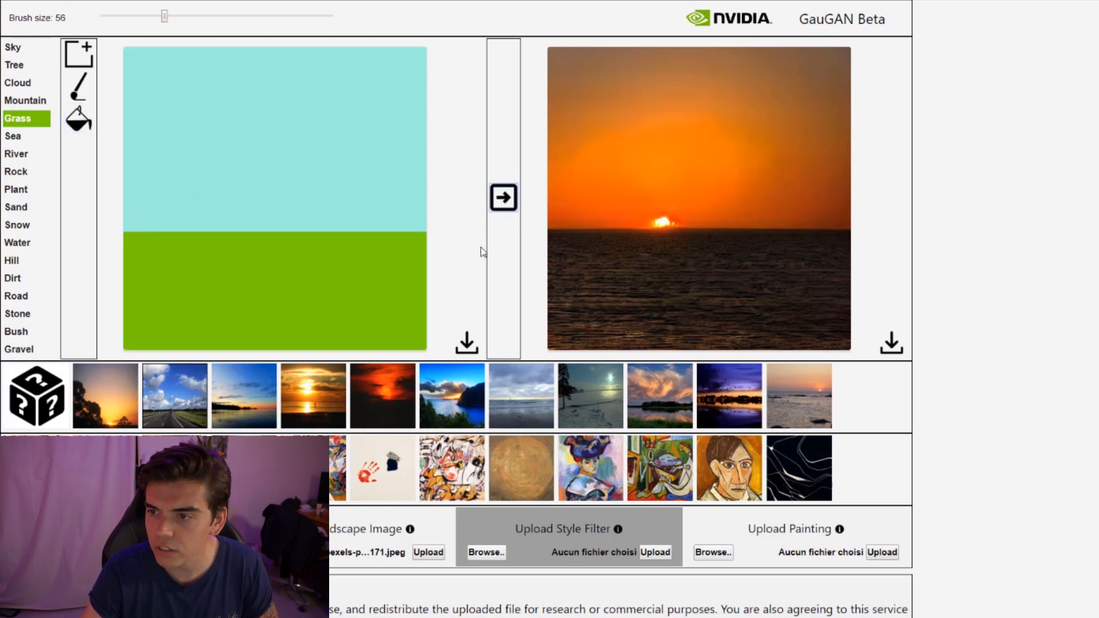
pyautogui.click(173, 419)
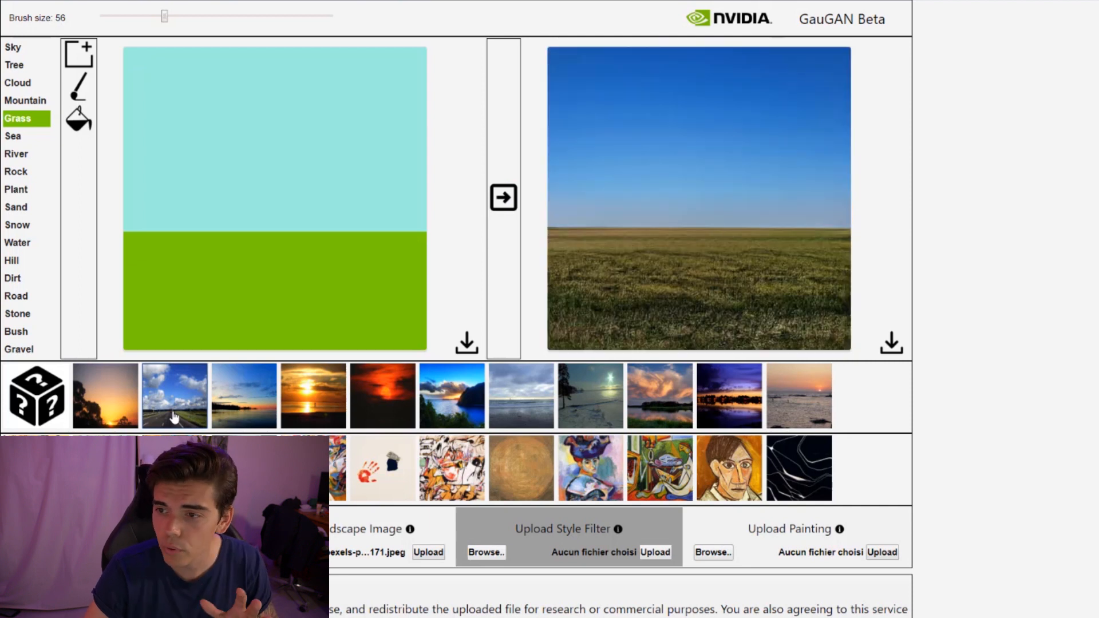
# Add a mountain range above the grass with Mountain, filling the gaps inside and beneath the painted bands
pyautogui.click(25, 100)
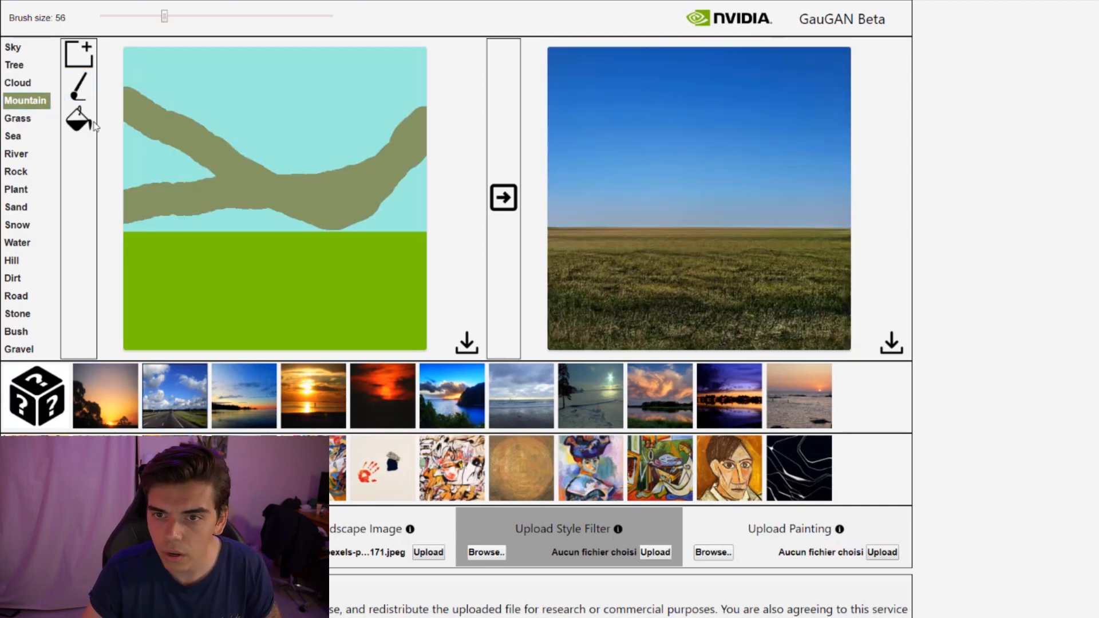
pyautogui.click(89, 131)
pyautogui.click(138, 158)
pyautogui.click(247, 228)
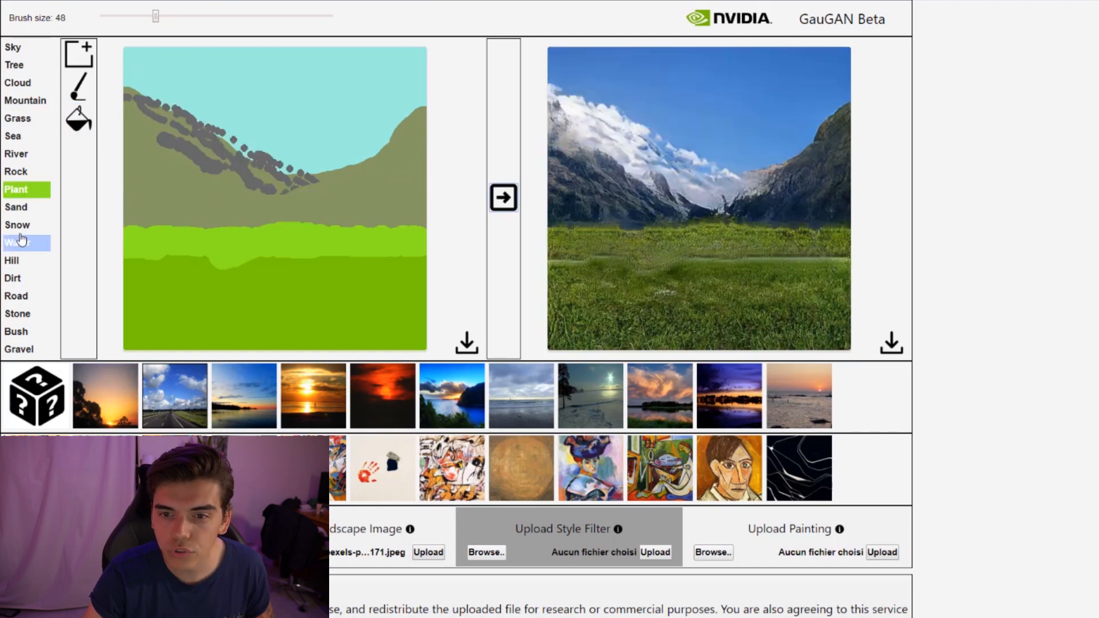
# Paint a widening River with a size 48 brush from the foot of the mountains to the lower-left foreground and render it
pyautogui.click(16, 153)
pyautogui.moveTo(337, 228)
pyautogui.mouseDown()
pyautogui.moveTo(122, 345)
pyautogui.moveTo(180, 347)
pyautogui.moveTo(232, 303)
pyautogui.moveTo(195, 324)
pyautogui.mouseUp()
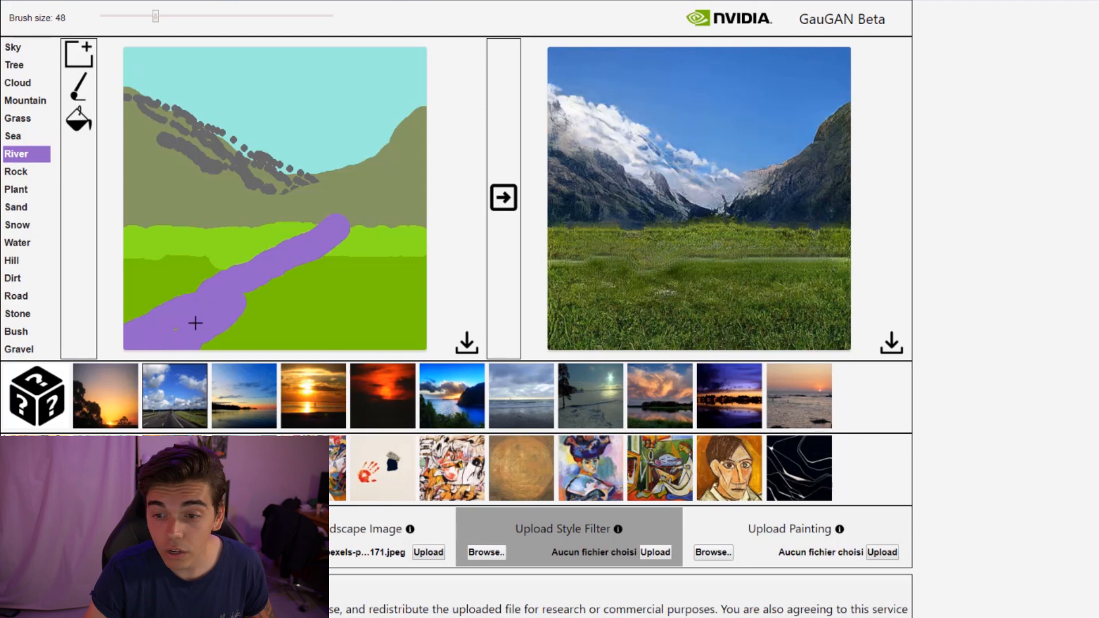
pyautogui.moveTo(274, 276)
pyautogui.mouseDown()
pyautogui.moveTo(350, 232)
pyautogui.moveTo(207, 356)
pyautogui.mouseUp()
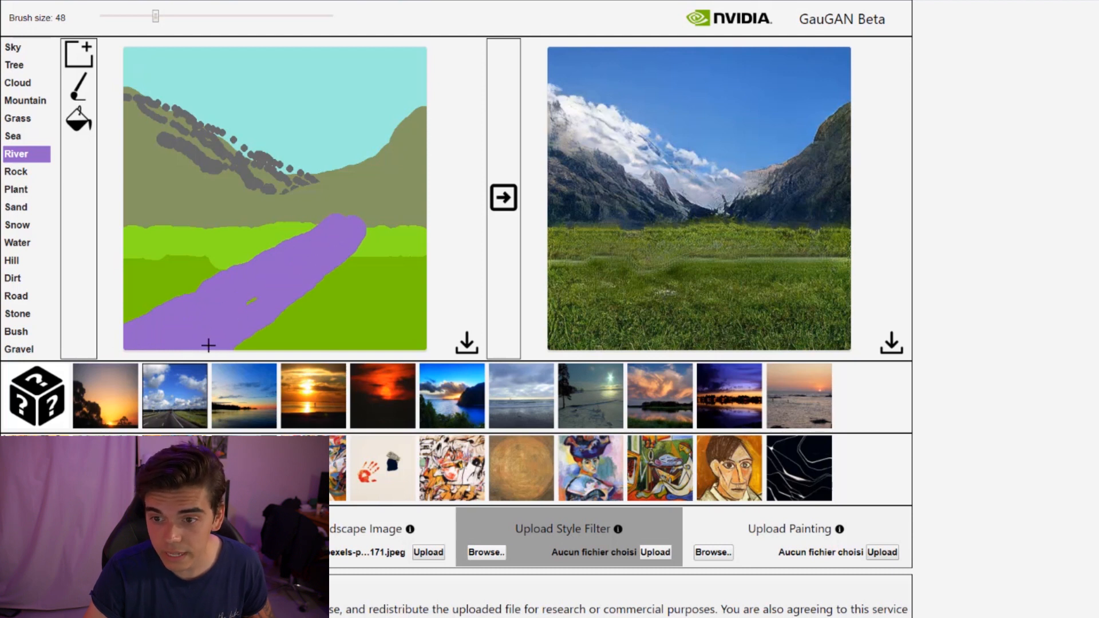
pyautogui.click(496, 200)
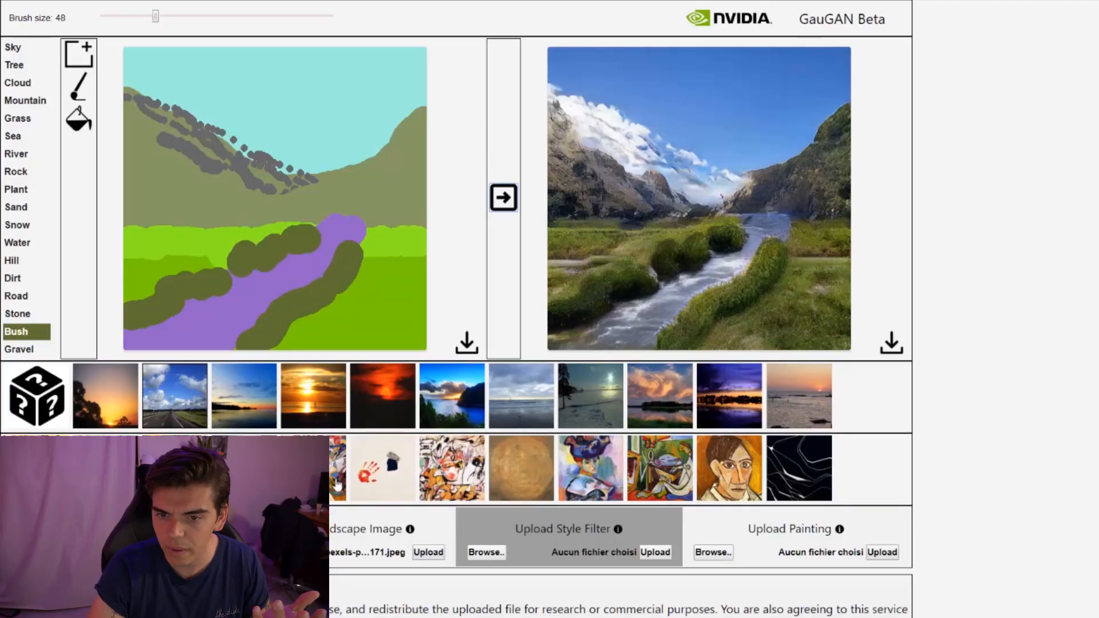
# Try the cubist portrait and the neighbouring reclining-figure painting as style filters on the rendered landscape
pyautogui.click(708, 471)
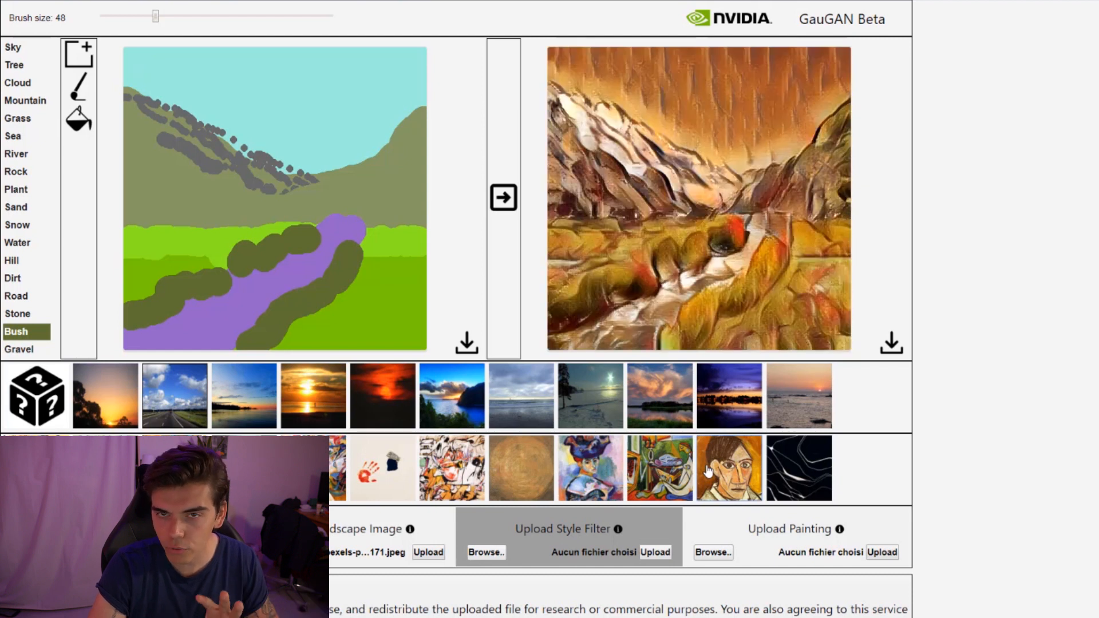
pyautogui.click(646, 491)
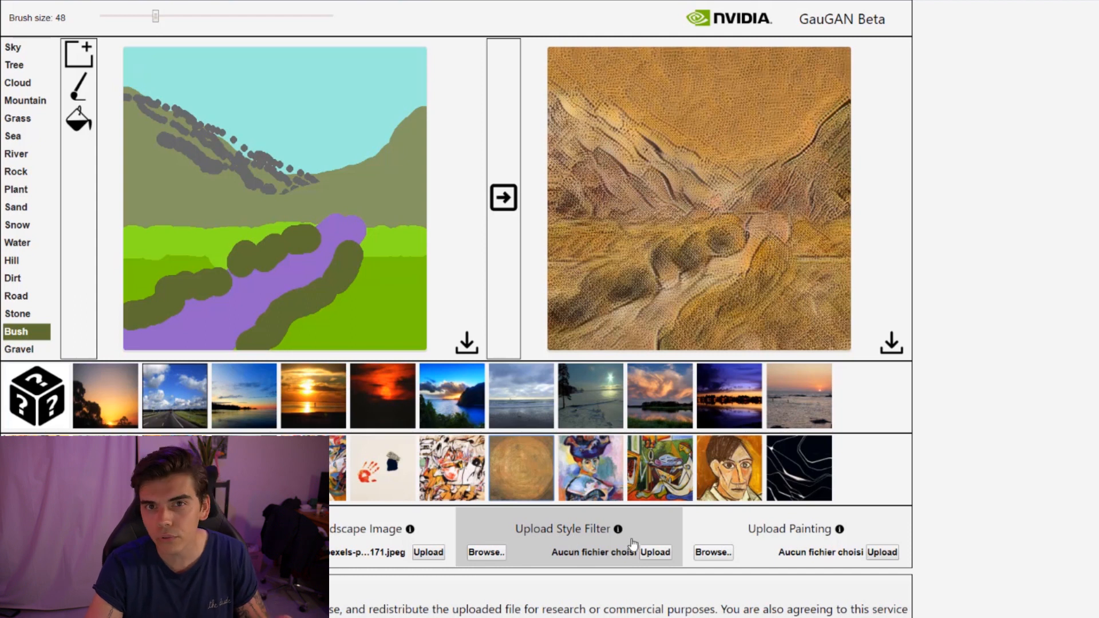
# Upload nuit-etoilee-1.jpg as a custom painting and apply its style to the river landscape
pyautogui.click(728, 552)
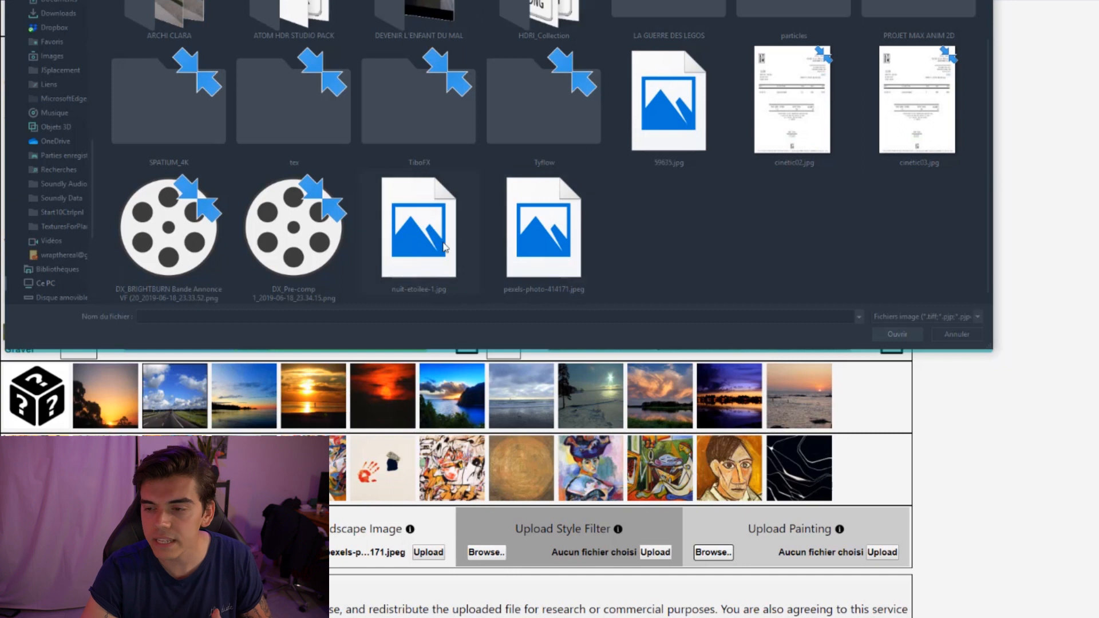
pyautogui.doubleClick(426, 247)
pyautogui.click(882, 552)
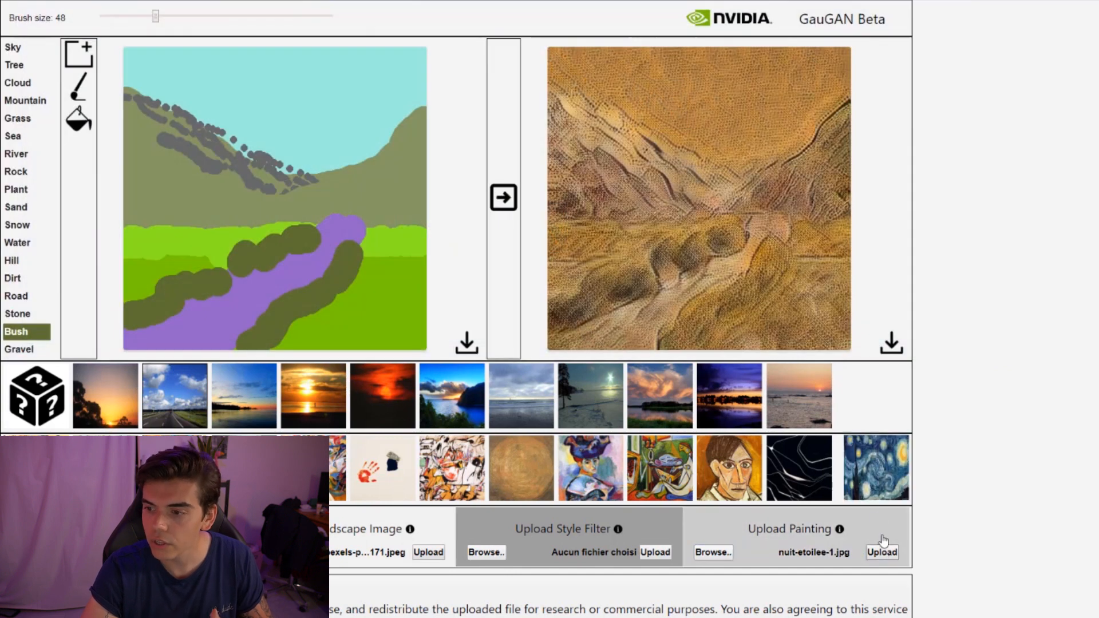
pyautogui.click(871, 500)
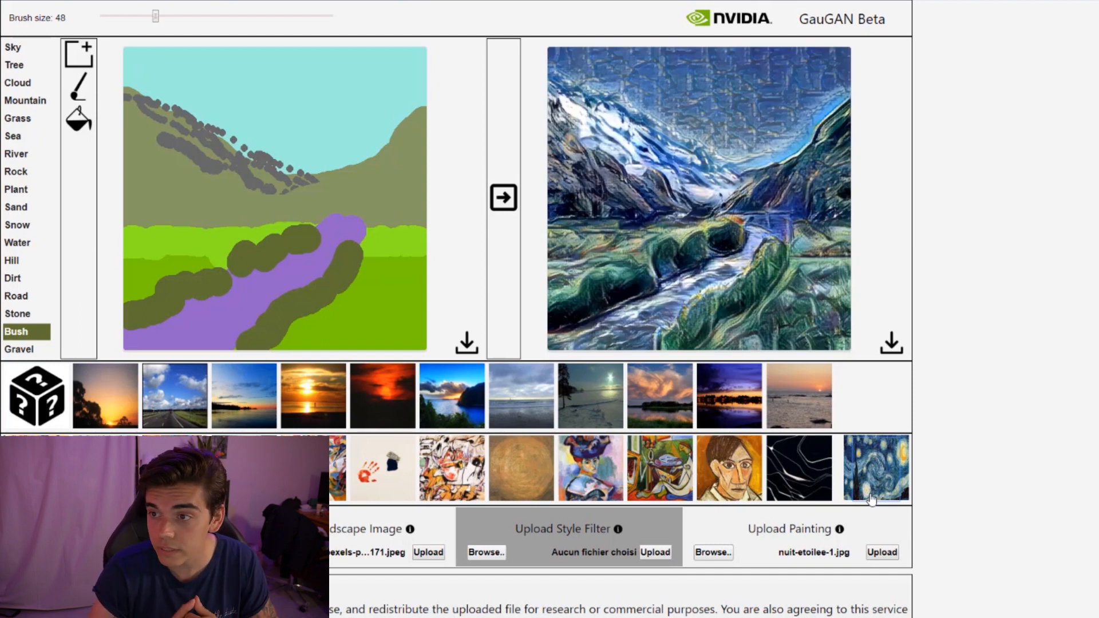
# Replace the painting style with a randomly chosen style for the river landscape
pyautogui.click(36, 395)
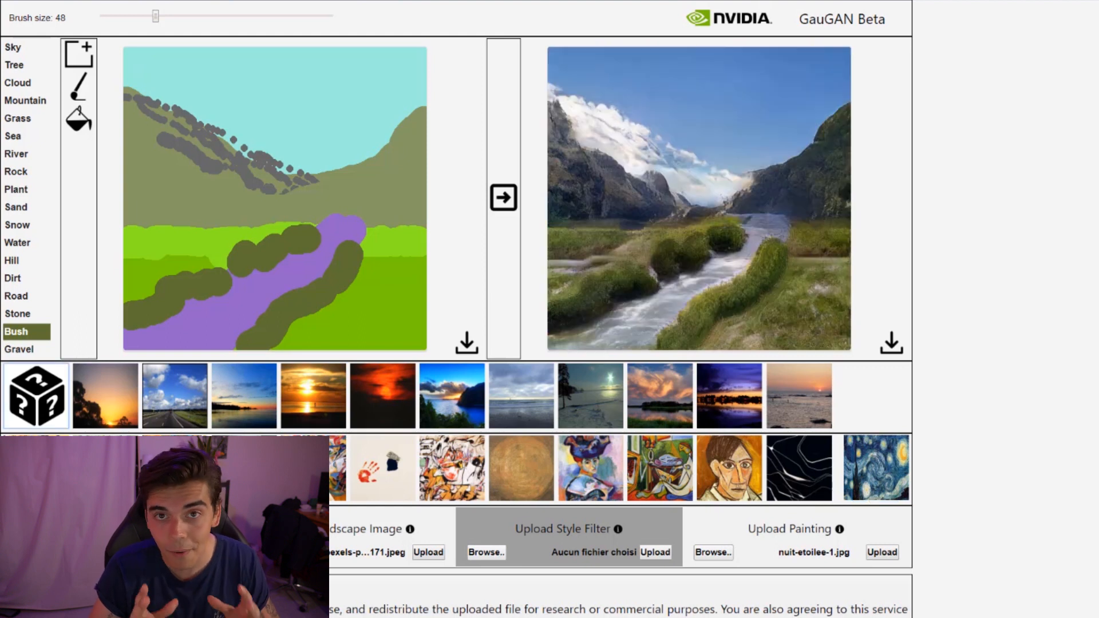